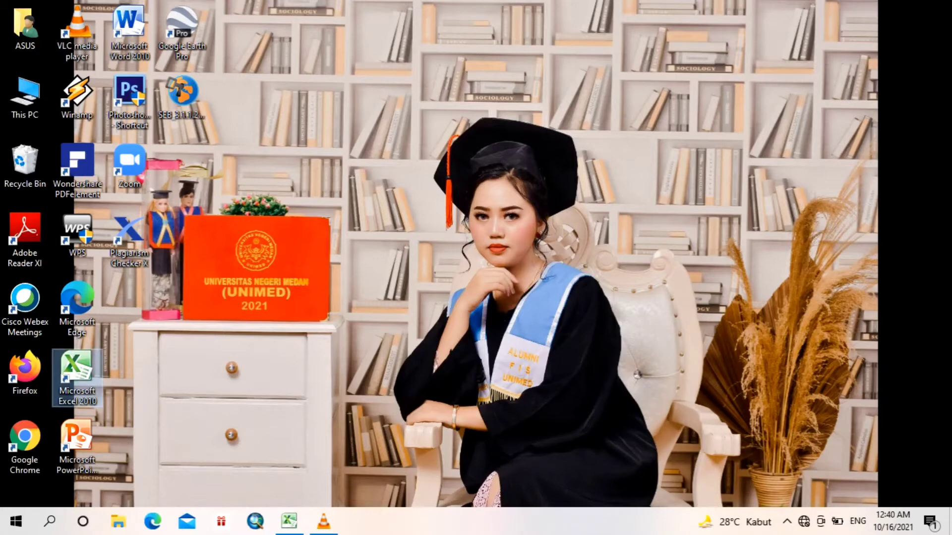
Step: Switch to the Excel grade workbook and examine the student table's cells and average formulas
{"action": "left_click", "coordinate": [289, 521]}
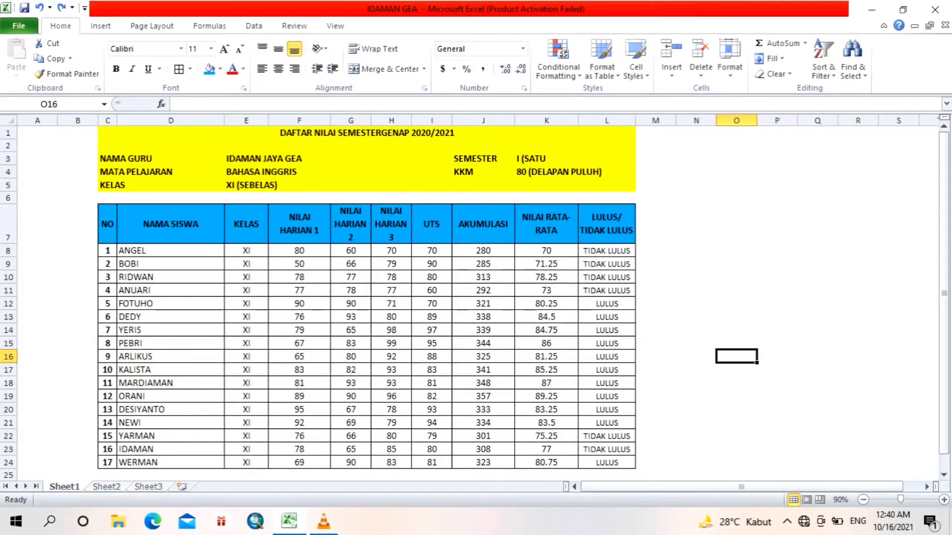
{"action": "left_click_drag", "start_coordinate": [367, 133], "coordinate": [367, 185]}
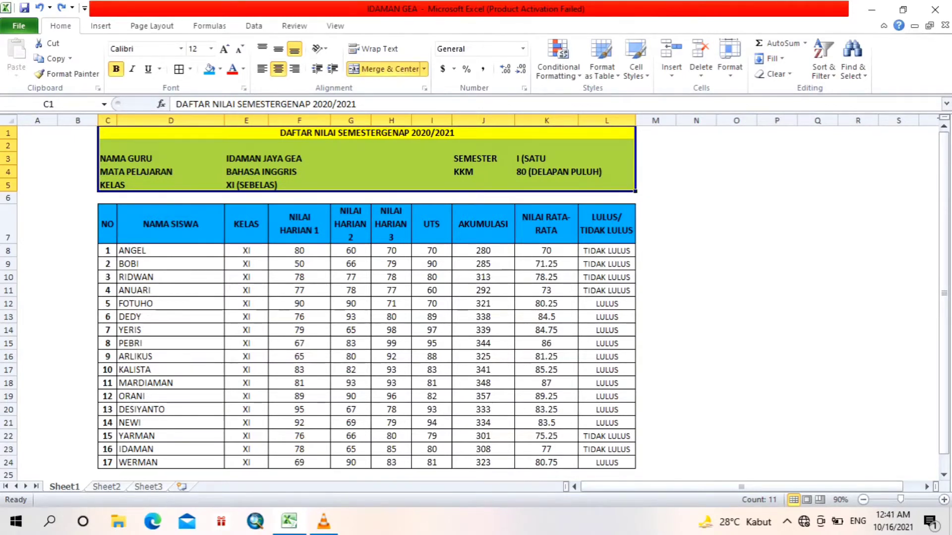
{"action": "left_click_drag", "start_coordinate": [247, 250], "coordinate": [247, 462]}
{"action": "left_click", "coordinate": [108, 251]}
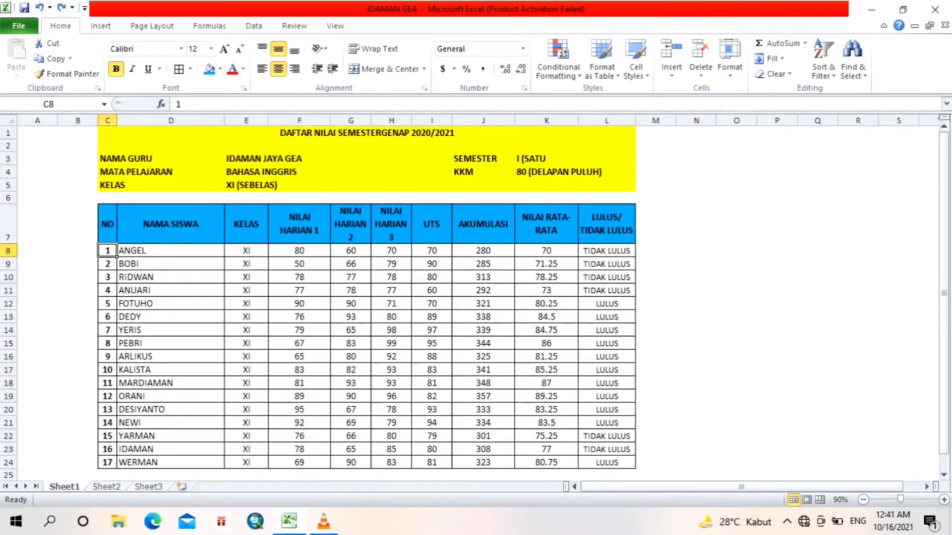
{"action": "left_click_drag", "start_coordinate": [547, 250], "coordinate": [548, 464]}
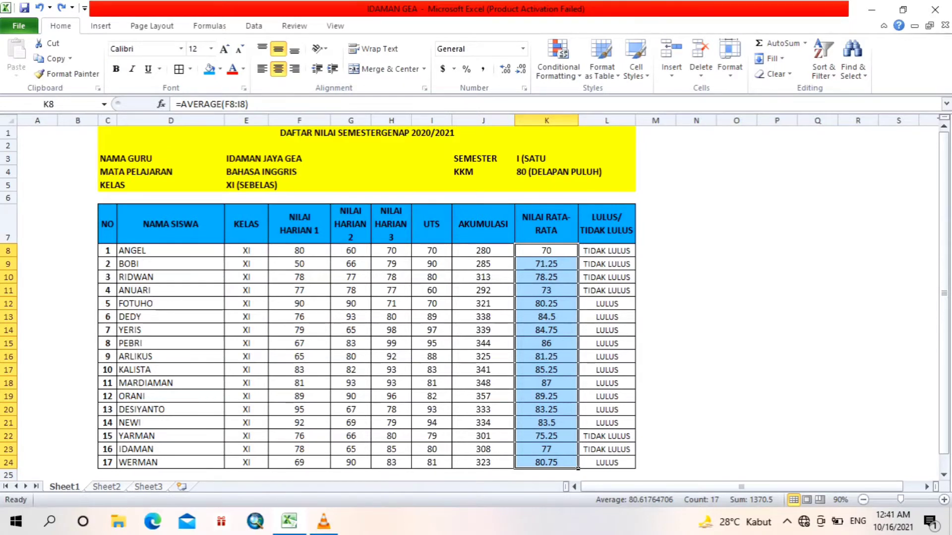
{"action": "left_click_drag", "start_coordinate": [108, 250], "coordinate": [411, 256]}
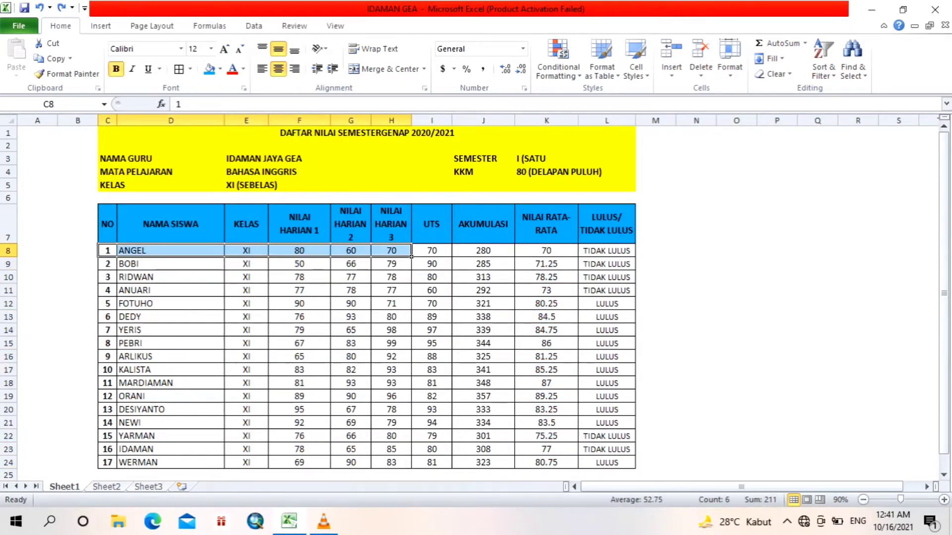
{"action": "left_click", "coordinate": [449, 255]}
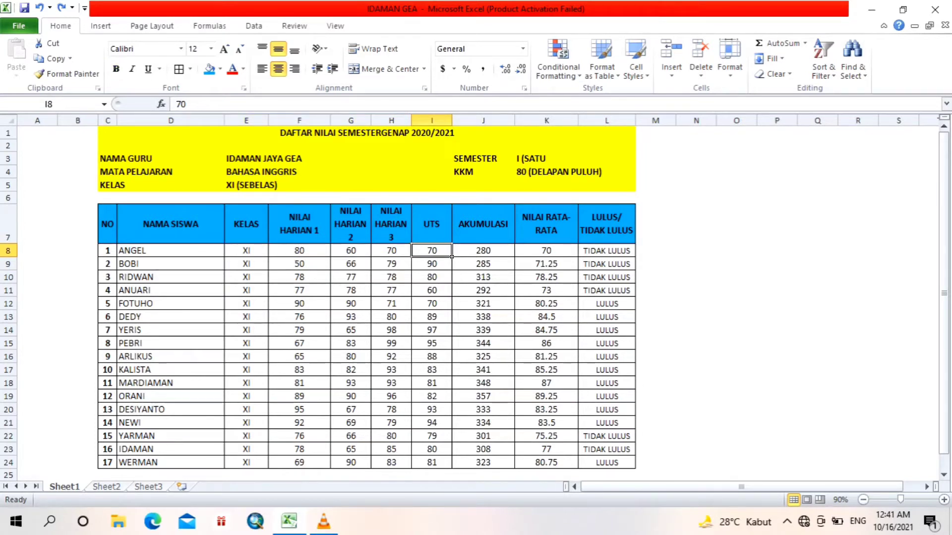
{"action": "left_click", "coordinate": [577, 255]}
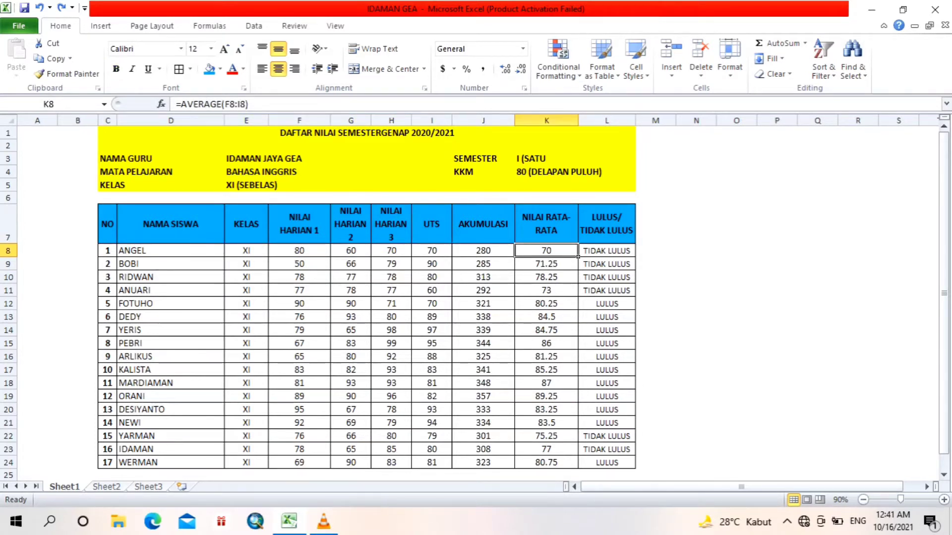
{"action": "left_click", "coordinate": [547, 264]}
{"action": "left_click", "coordinate": [547, 278]}
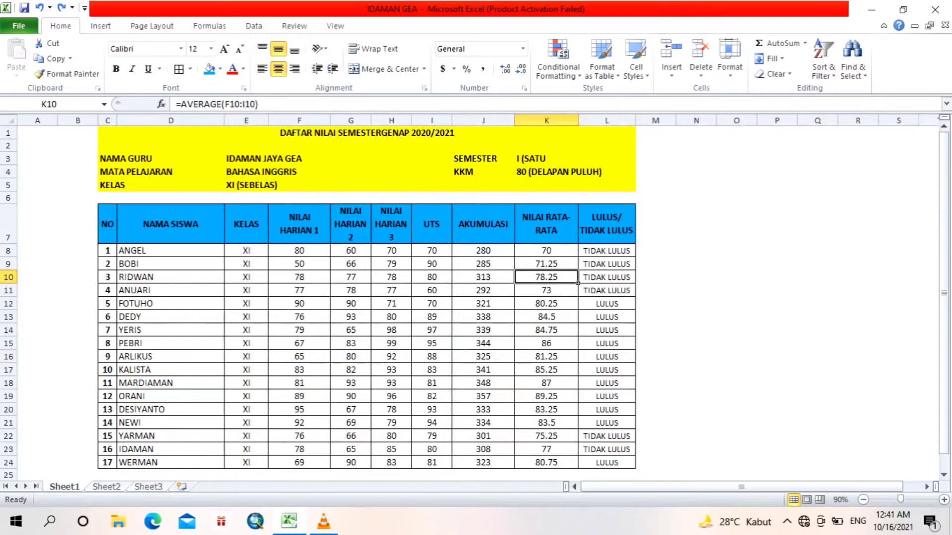
{"action": "left_click", "coordinate": [546, 330]}
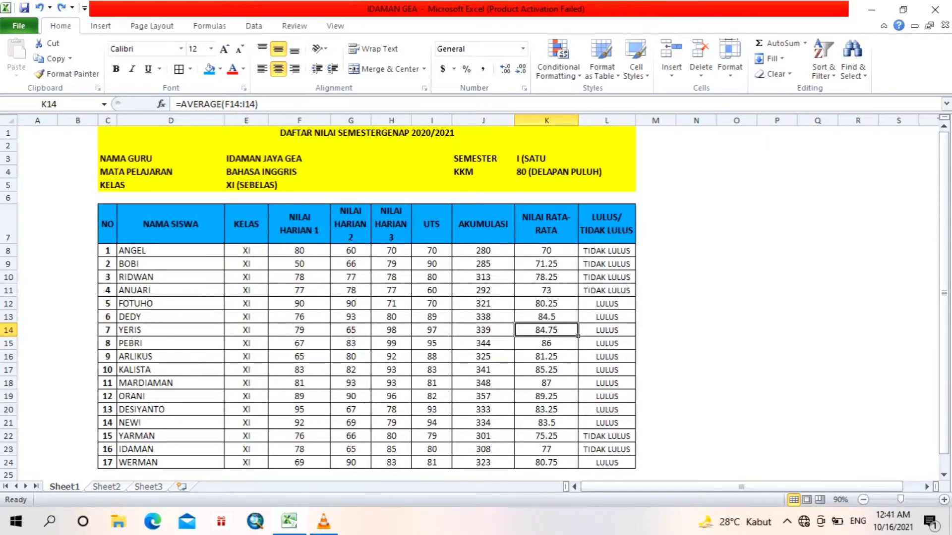
Step: Select the whole student table from the NO header to the last row and sort it smallest to largest
{"action": "left_click_drag", "start_coordinate": [107, 225], "coordinate": [578, 243]}
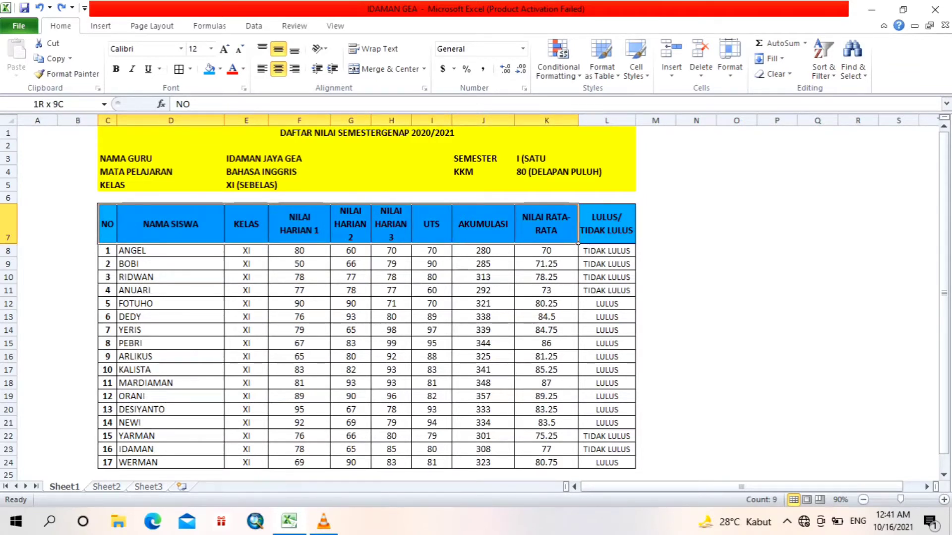
{"action": "left_click_drag", "start_coordinate": [578, 243], "coordinate": [635, 243]}
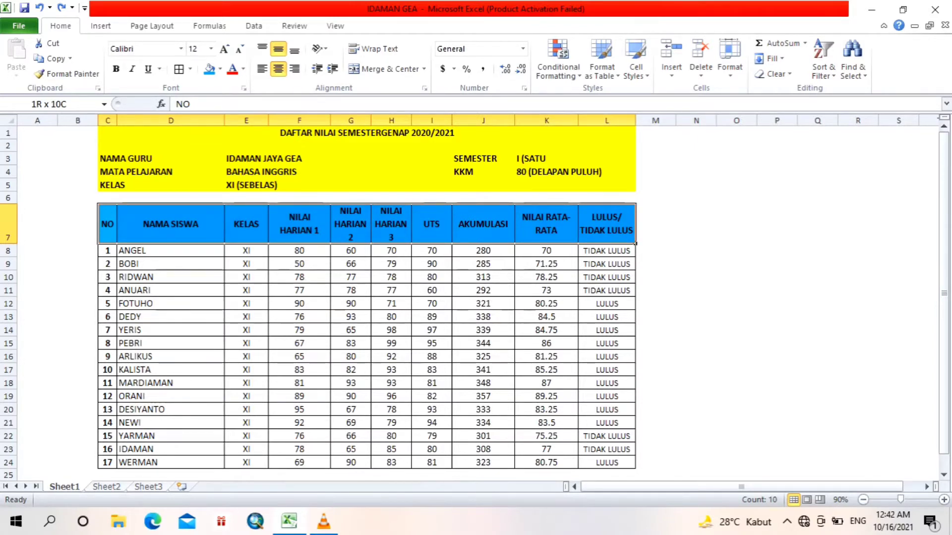
{"action": "left_click_drag", "start_coordinate": [635, 243], "coordinate": [632, 464]}
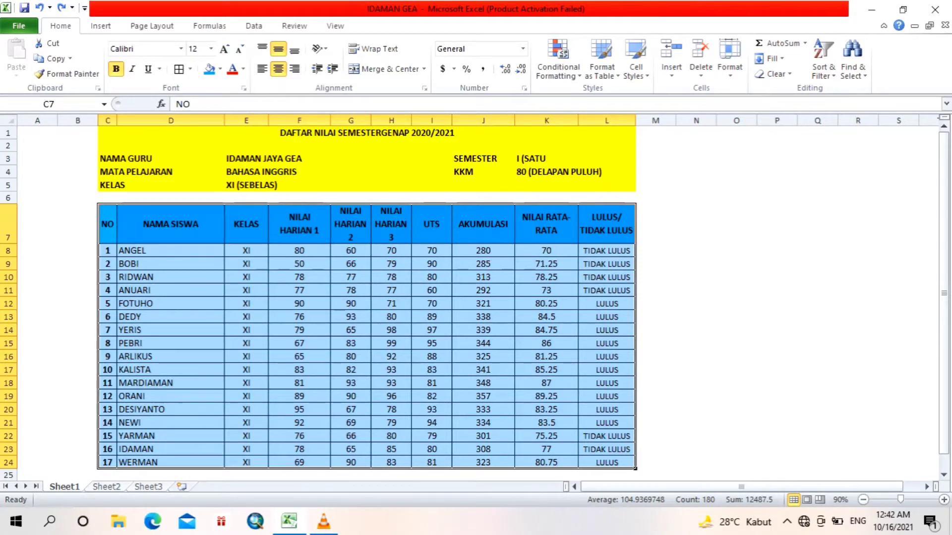
{"action": "left_click", "coordinate": [100, 26]}
{"action": "left_click", "coordinate": [61, 26]}
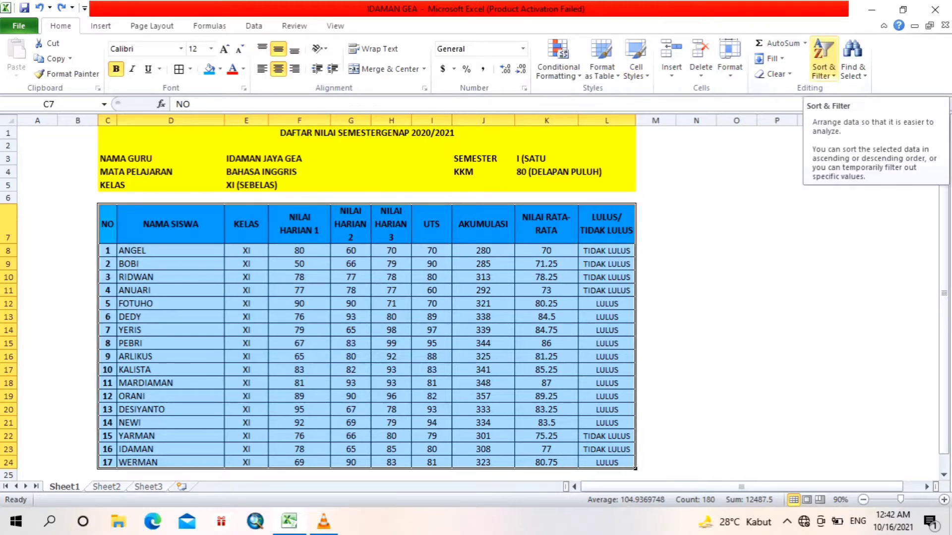
{"action": "left_click", "coordinate": [823, 70]}
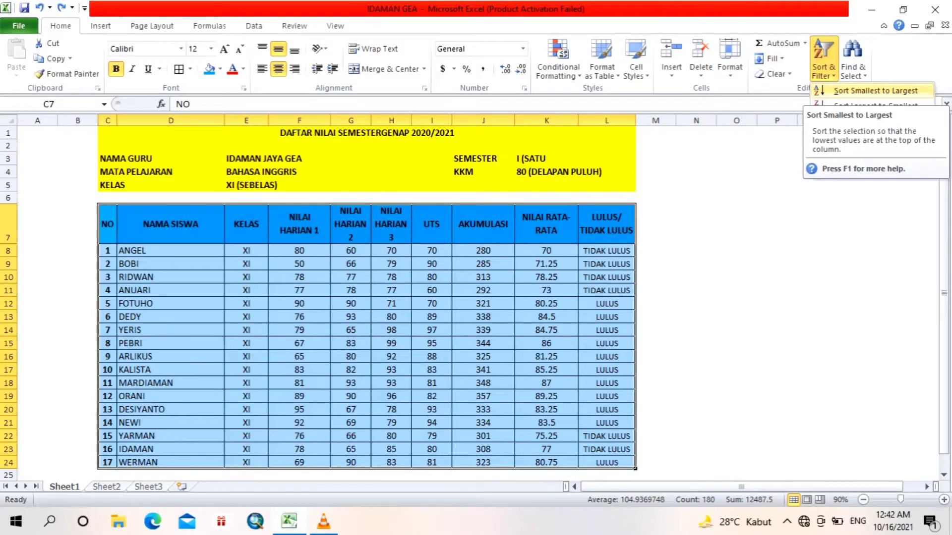
{"action": "left_click", "coordinate": [875, 91]}
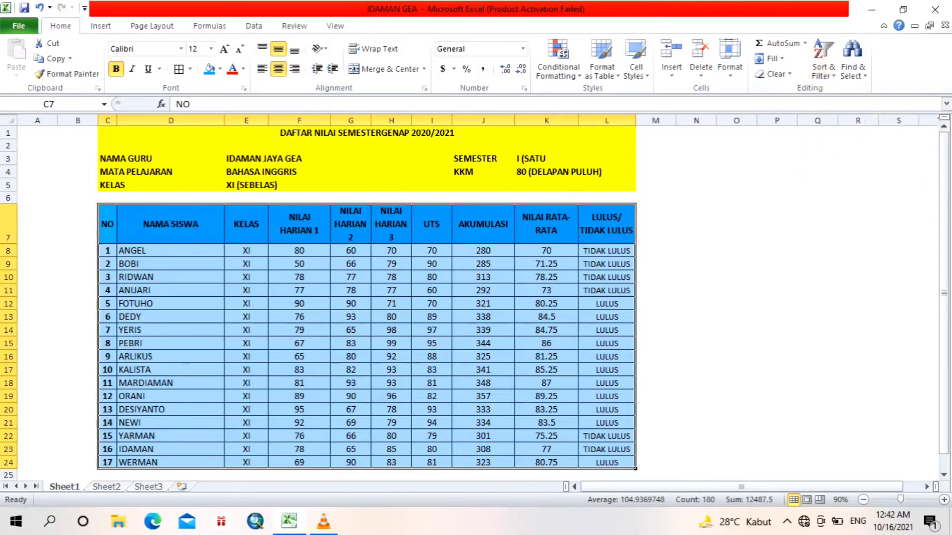
{"action": "left_click", "coordinate": [450, 281]}
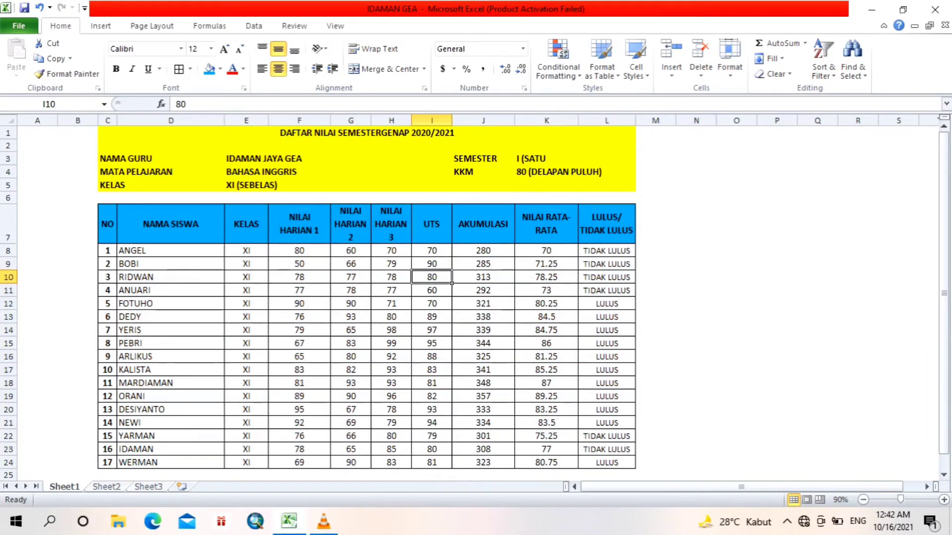
{"action": "left_click", "coordinate": [823, 69]}
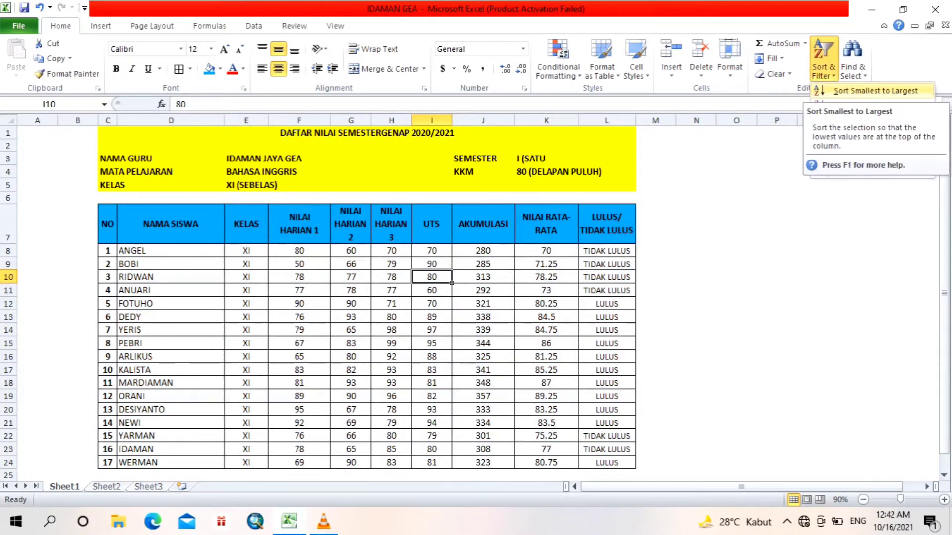
{"action": "key", "text": "Escape"}
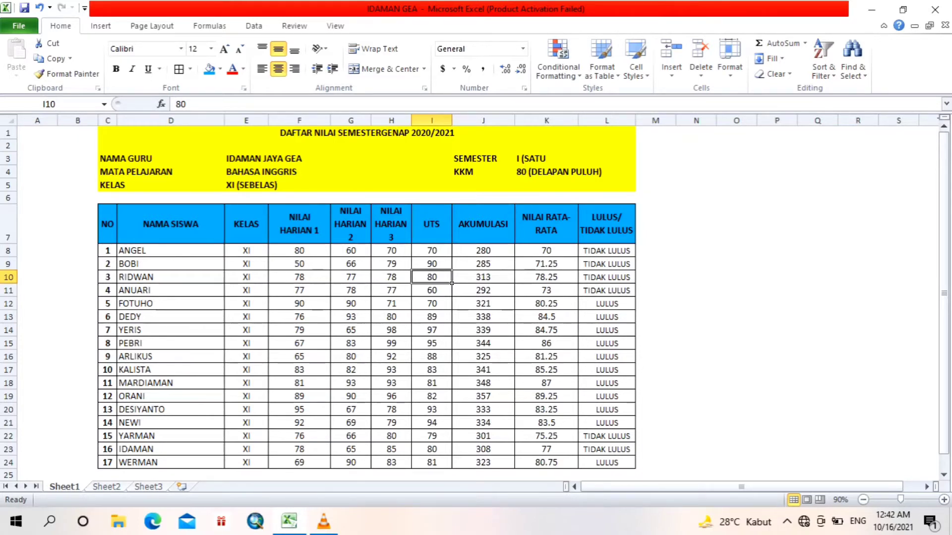
Step: Inspect the formulas in the AKUMULASI and NILAI RATA-RATA columns for several students
{"action": "left_click", "coordinate": [513, 254]}
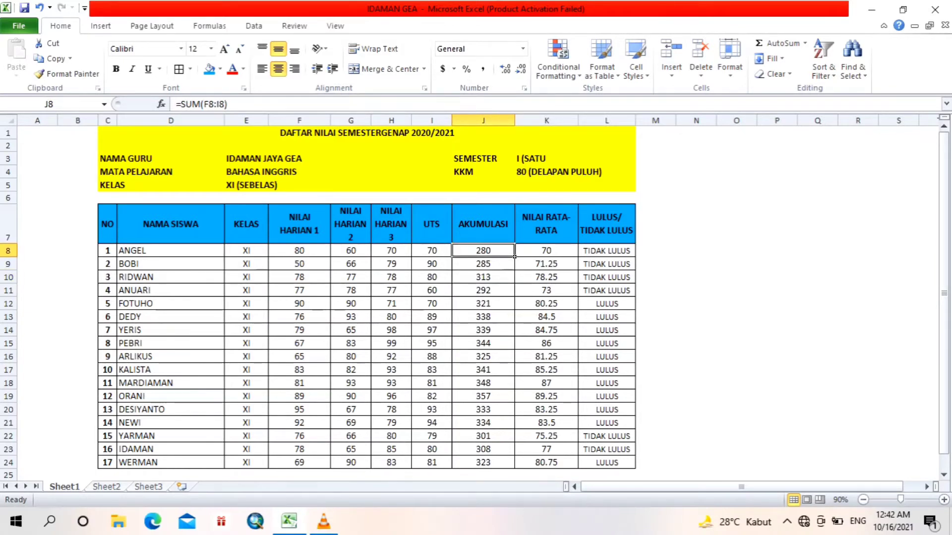
{"action": "left_click", "coordinate": [576, 255]}
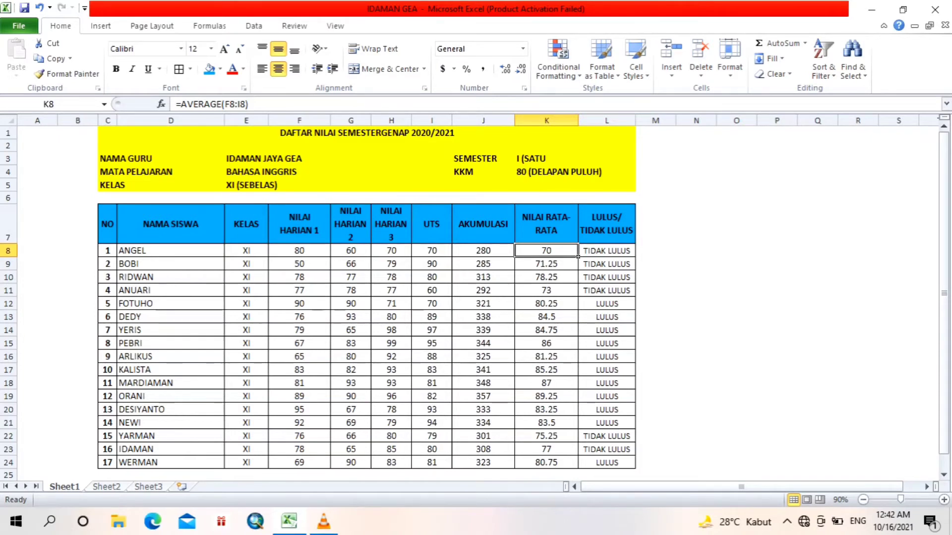
{"action": "left_click", "coordinate": [577, 361]}
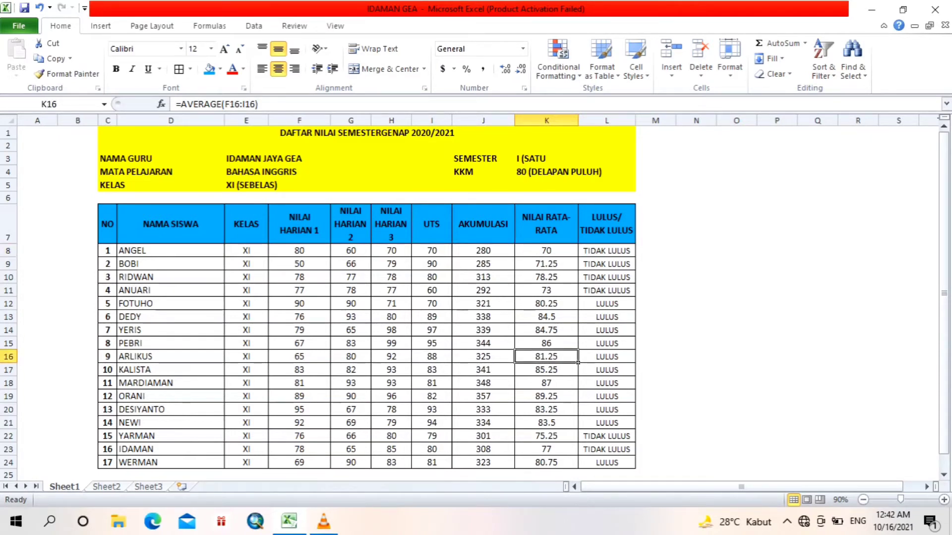
{"action": "left_click", "coordinate": [577, 427]}
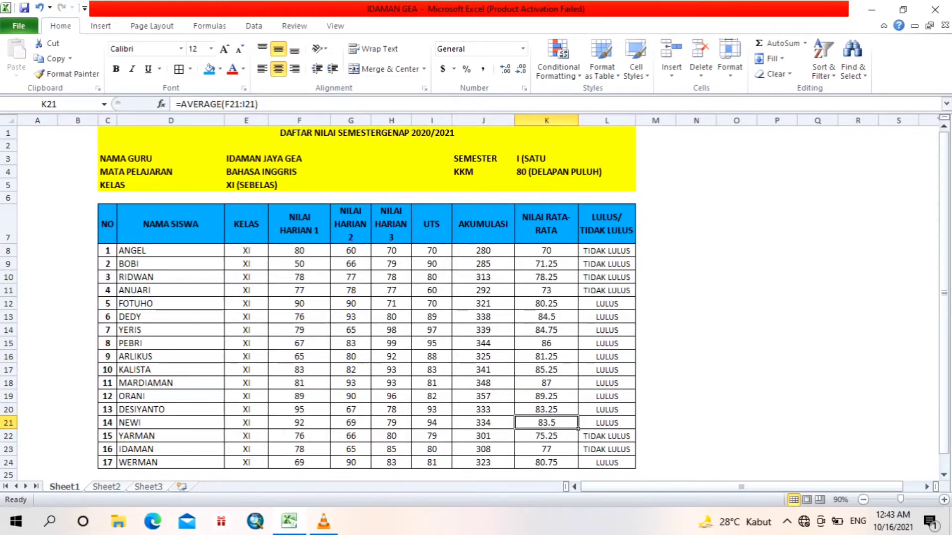
Step: Undo the ascending sort of the table
{"action": "key", "text": "ctrl+z"}
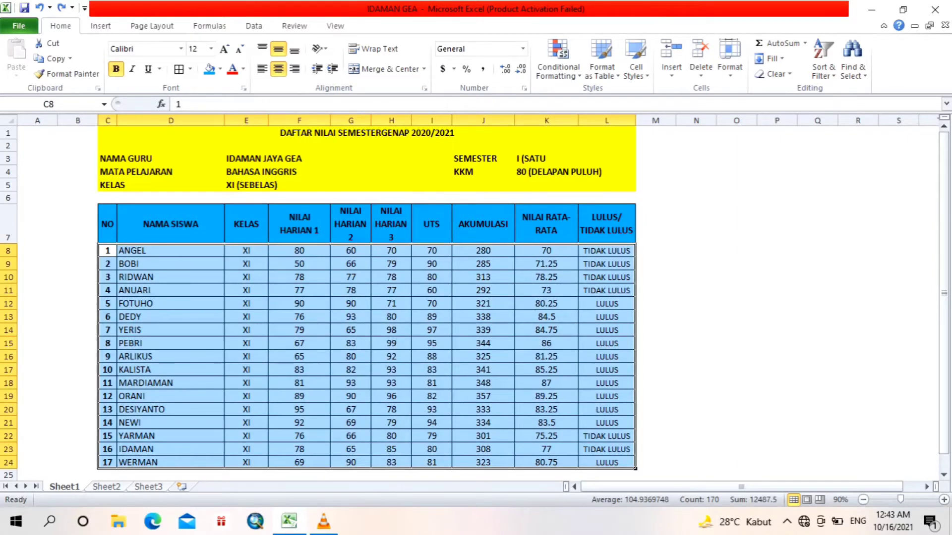
Step: Custom-sort the student table with headers by NILAI RATA-RATA values, largest to smallest
{"action": "left_click_drag", "start_coordinate": [107, 224], "coordinate": [635, 469]}
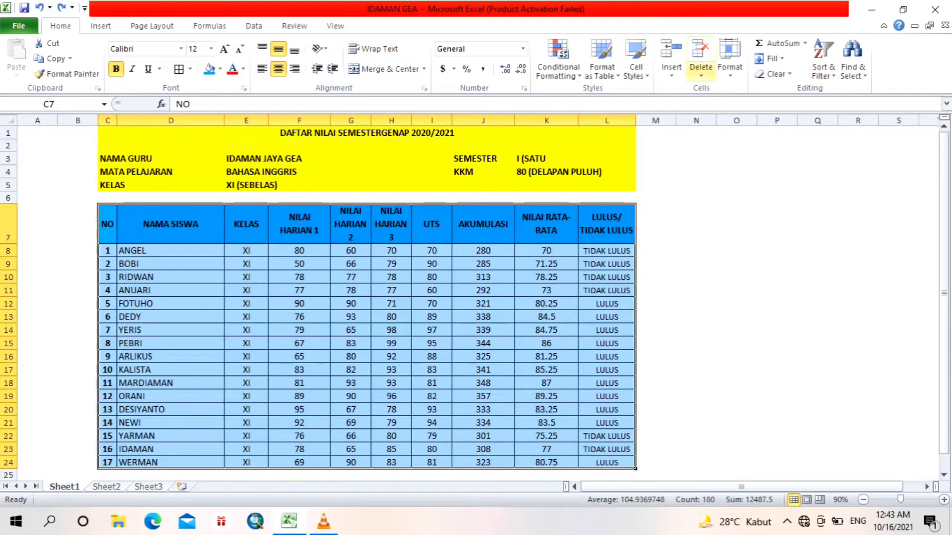
{"action": "left_click", "coordinate": [823, 70]}
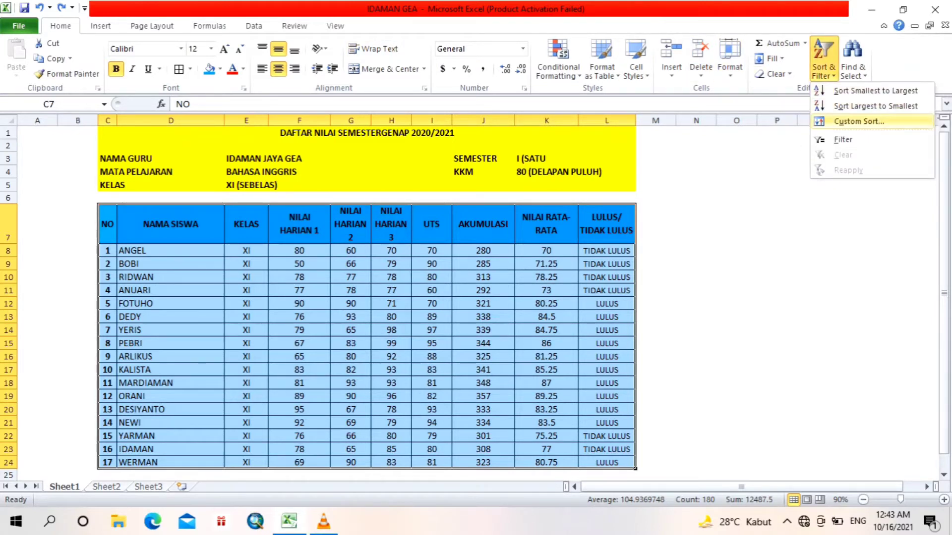
{"action": "left_click", "coordinate": [859, 122]}
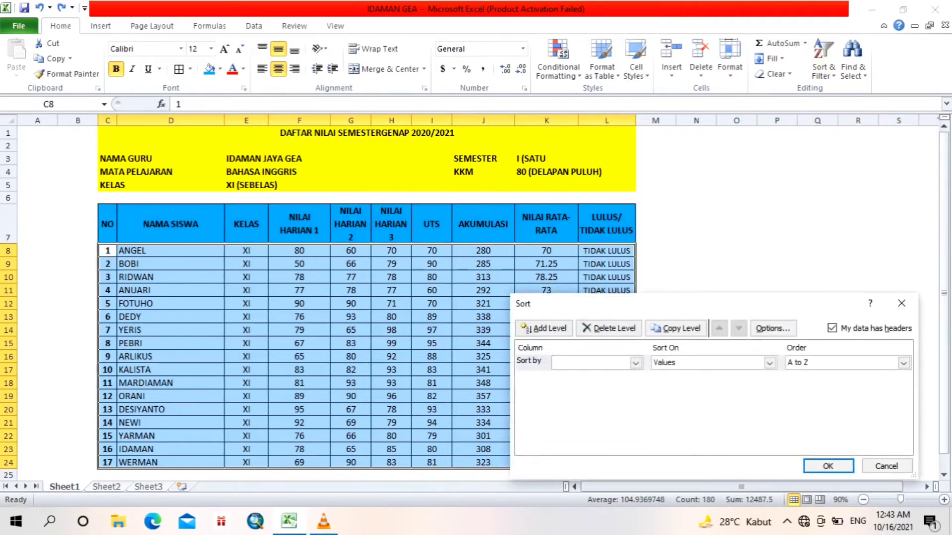
{"action": "left_click_drag", "start_coordinate": [694, 304], "coordinate": [592, 291]}
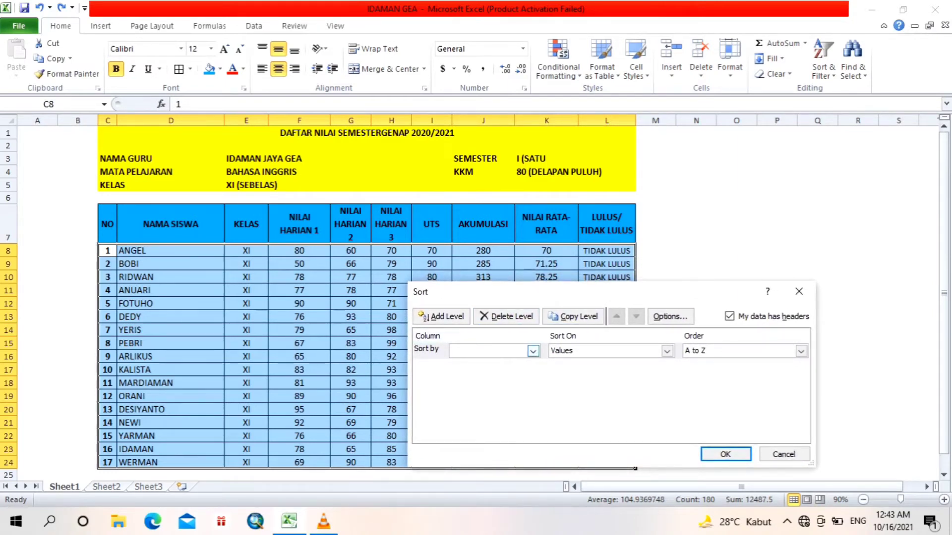
{"action": "left_click", "coordinate": [533, 351]}
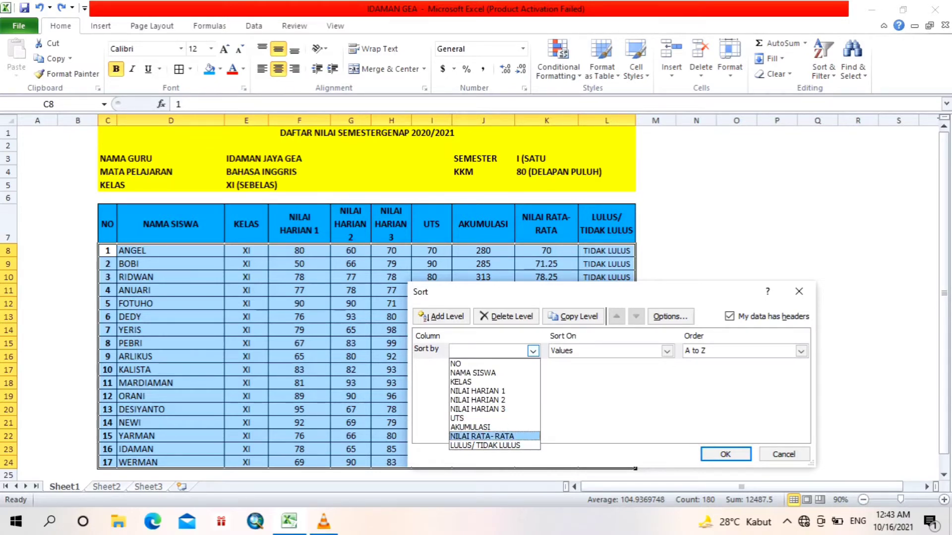
{"action": "key", "text": "Return"}
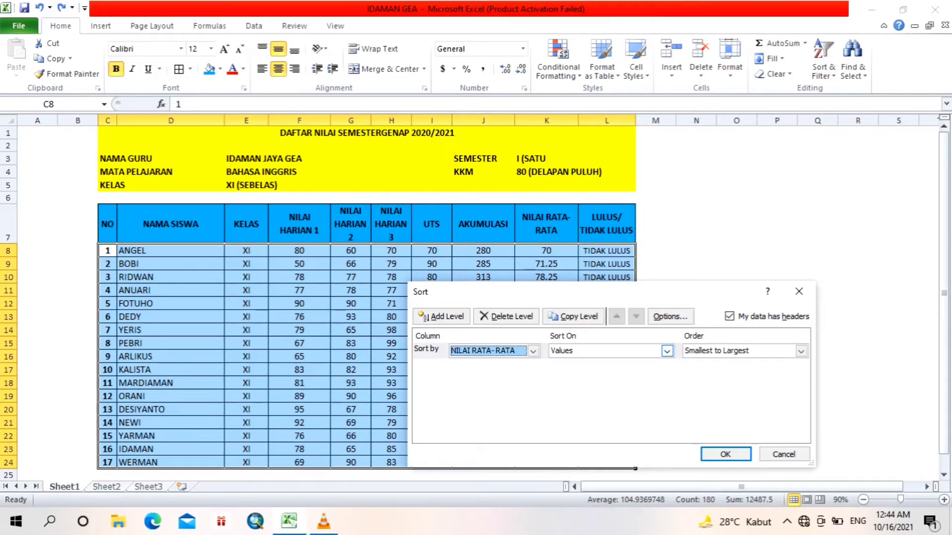
{"action": "left_click", "coordinate": [667, 351]}
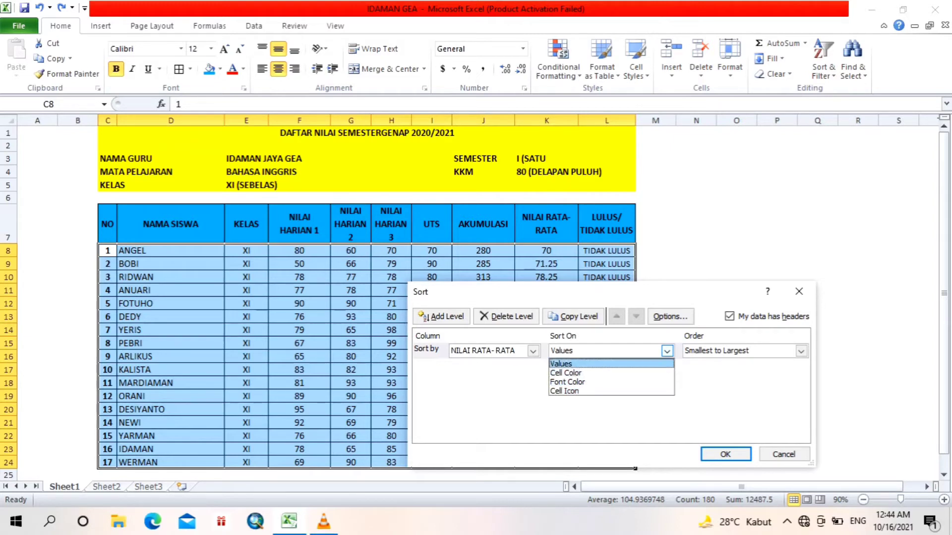
{"action": "key", "text": "Return"}
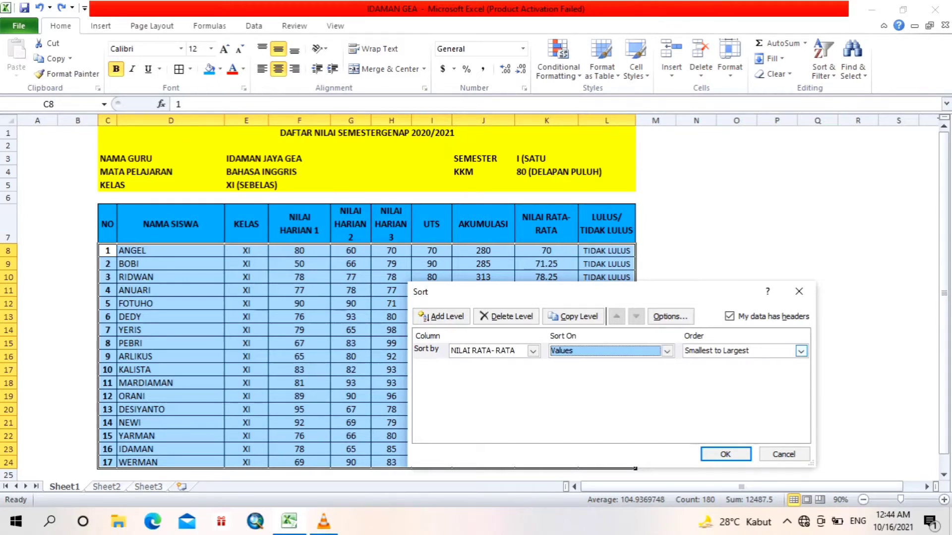
{"action": "left_click", "coordinate": [802, 351]}
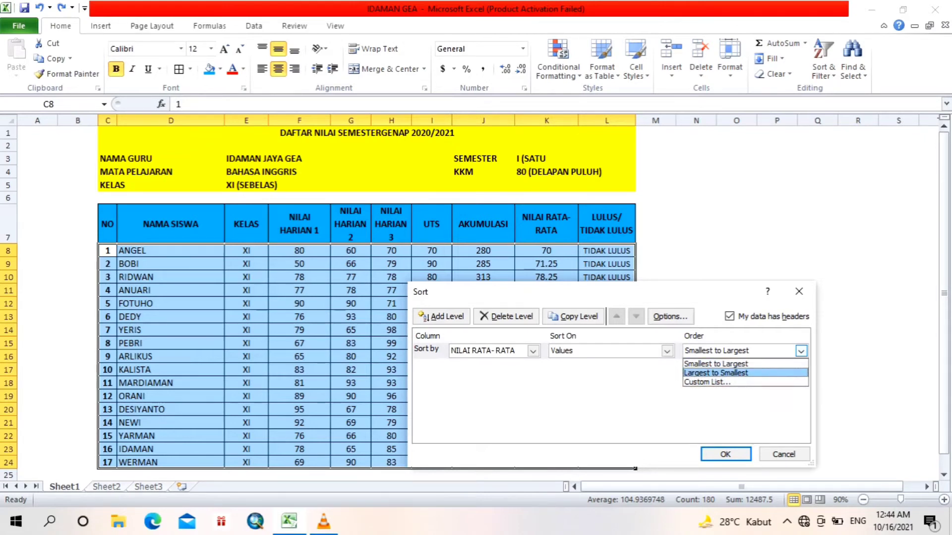
{"action": "key", "text": "Return"}
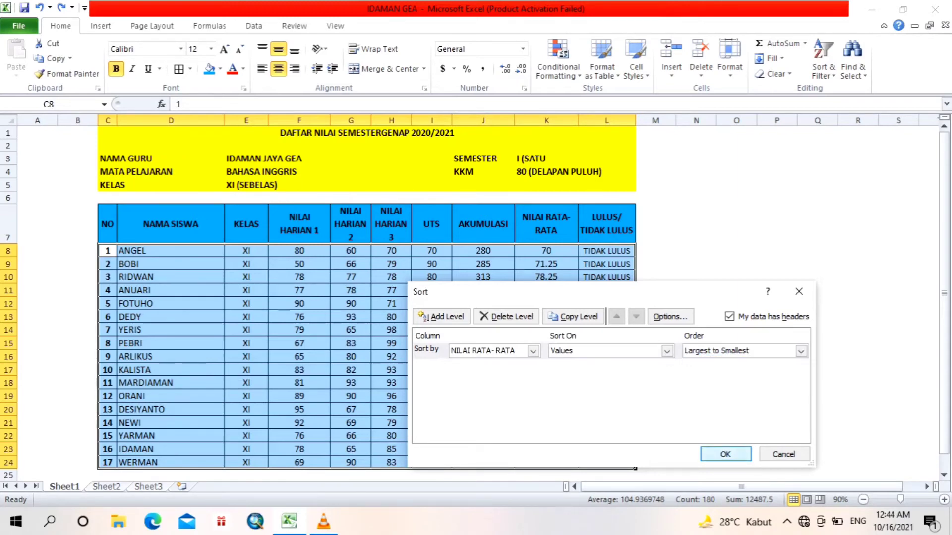
{"action": "key", "text": "Return"}
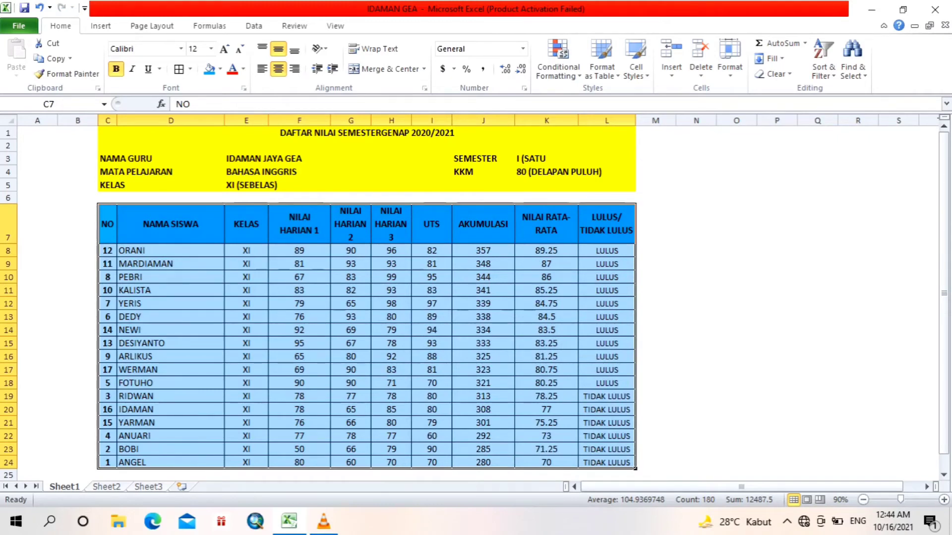
{"action": "left_click", "coordinate": [575, 255]}
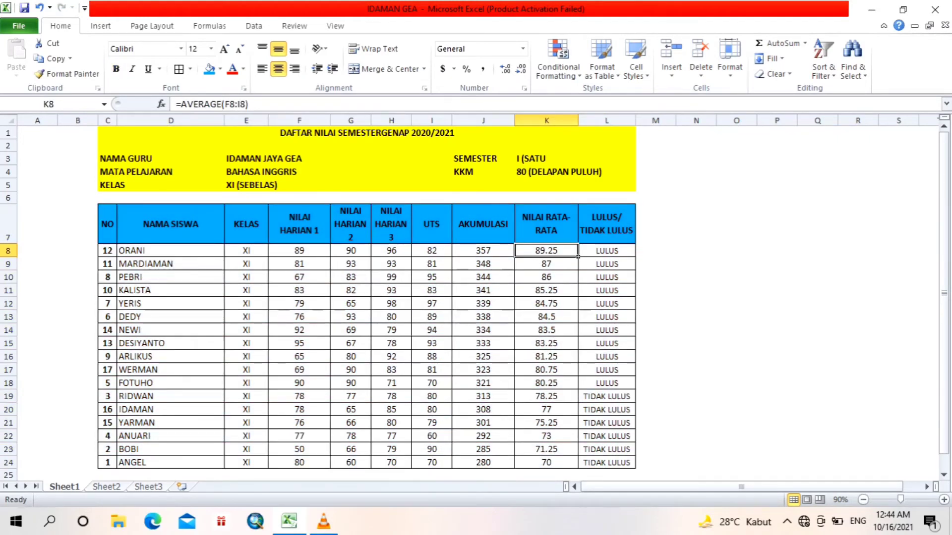
Step: Inspect the sorted table's cells, including the NO entries, a student name and the last row's average formula
{"action": "double_click", "coordinate": [110, 251]}
{"action": "left_click_drag", "start_coordinate": [113, 251], "coordinate": [107, 251]}
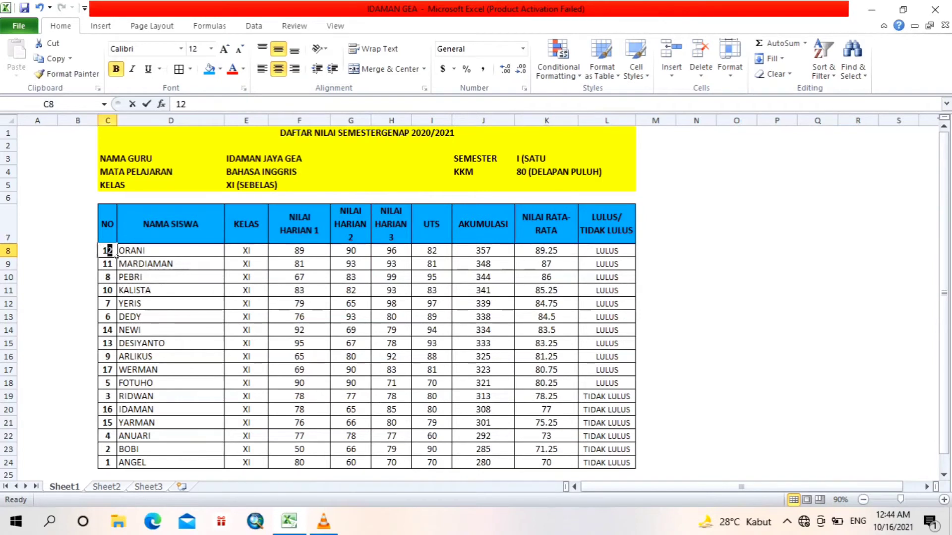
{"action": "left_click", "coordinate": [125, 270]}
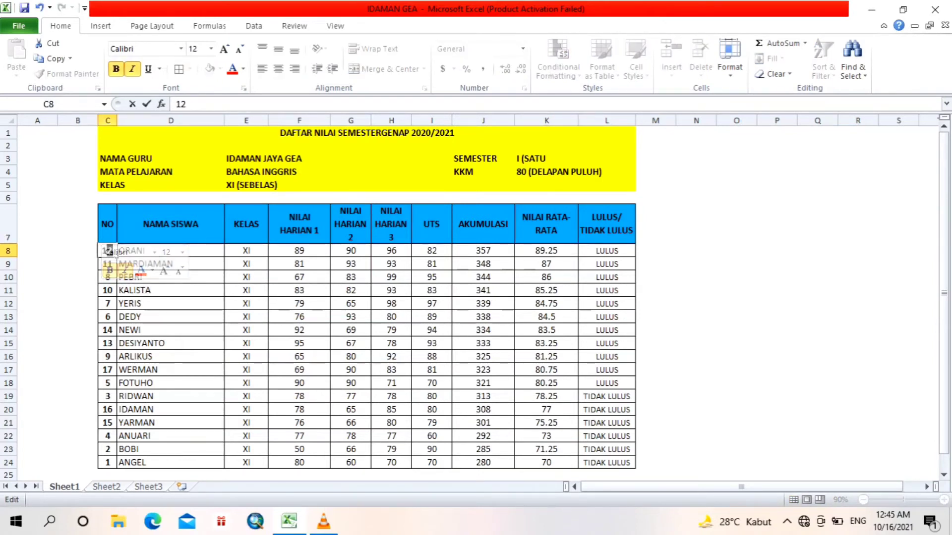
{"action": "left_click", "coordinate": [171, 318]}
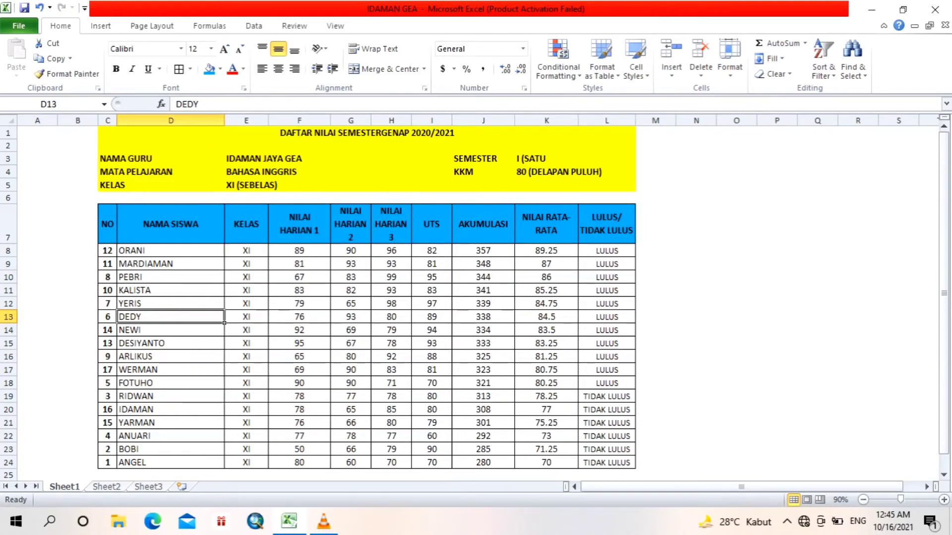
{"action": "left_click", "coordinate": [113, 252]}
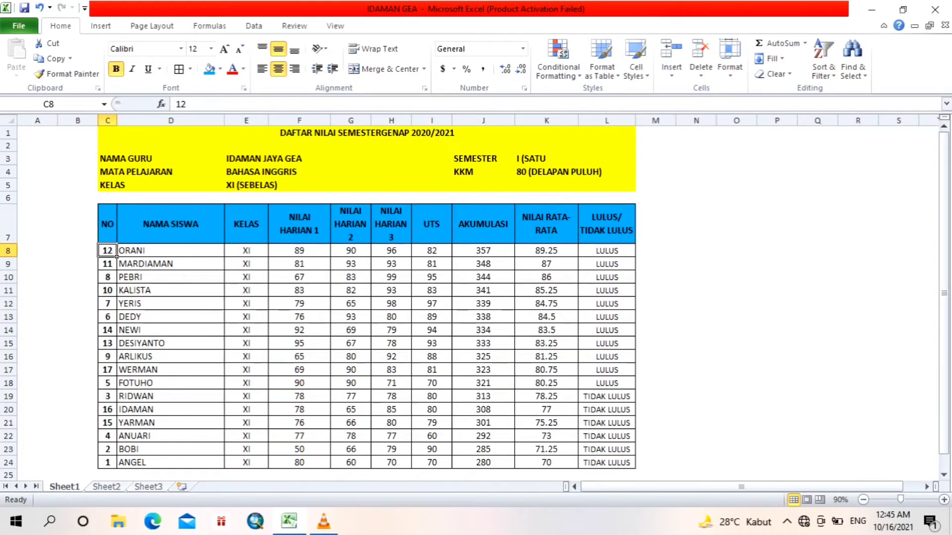
{"action": "left_click_drag", "start_coordinate": [116, 254], "coordinate": [578, 256]}
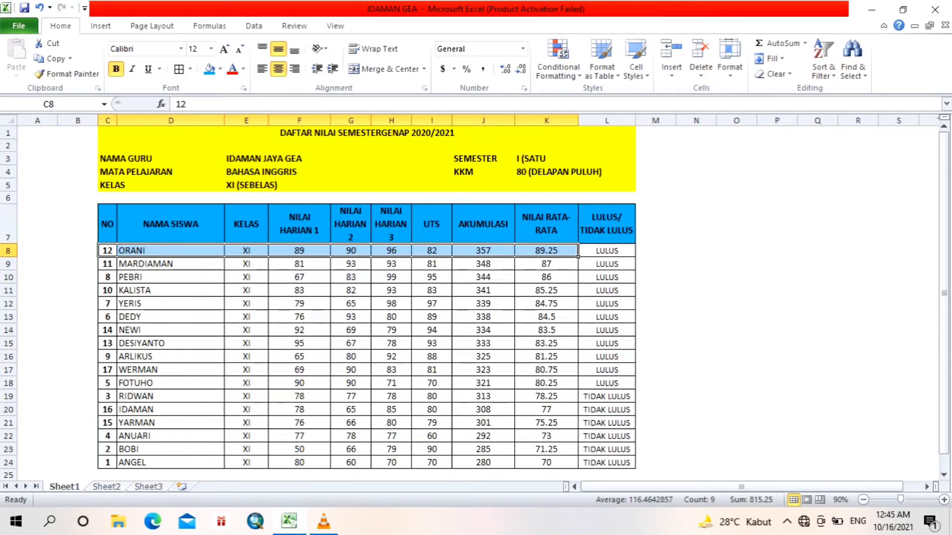
{"action": "left_click", "coordinate": [116, 465]}
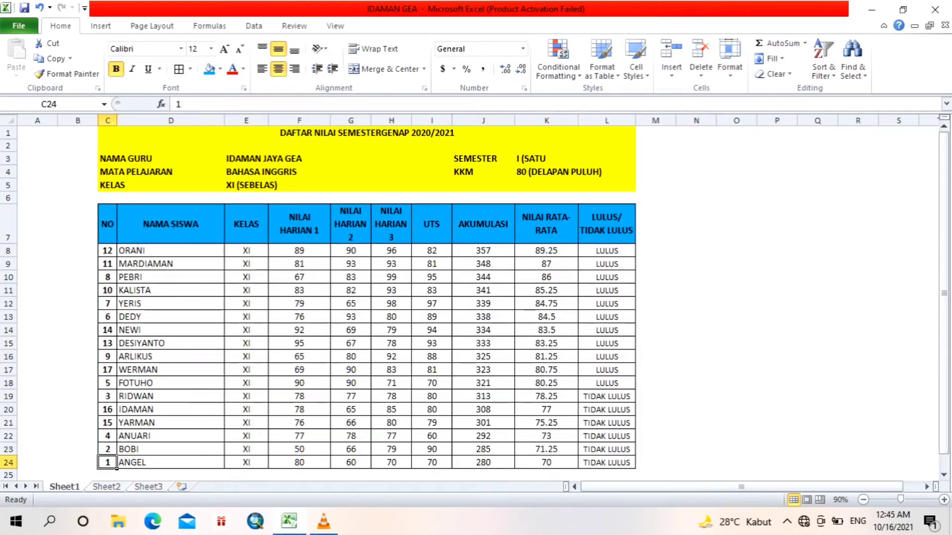
{"action": "left_click", "coordinate": [575, 465]}
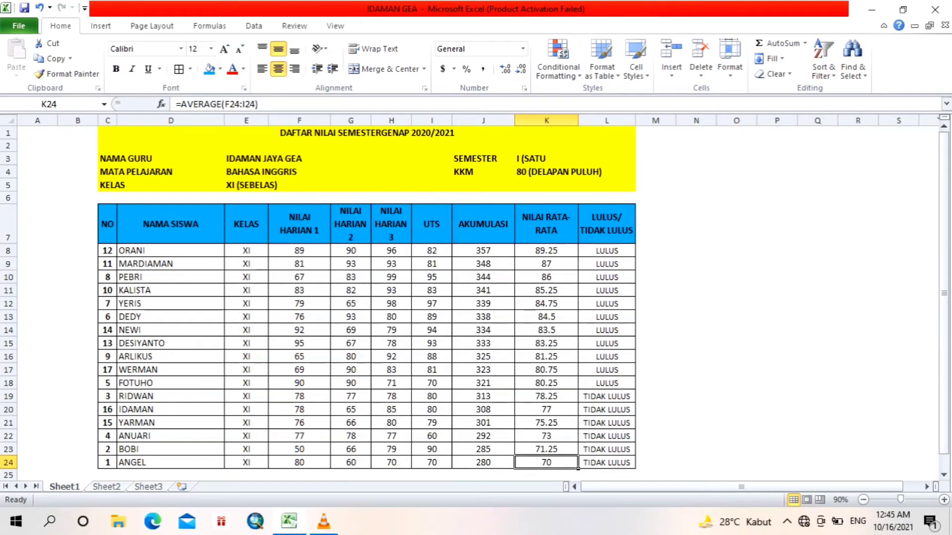
{"action": "left_click", "coordinate": [116, 255]}
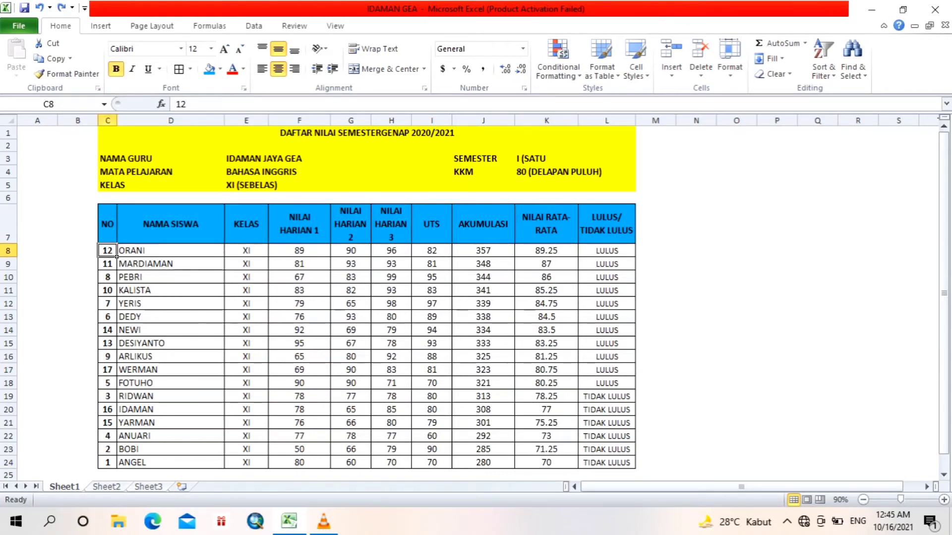
Step: Undo the descending sort of the student table
{"action": "key", "text": "ctrl+z"}
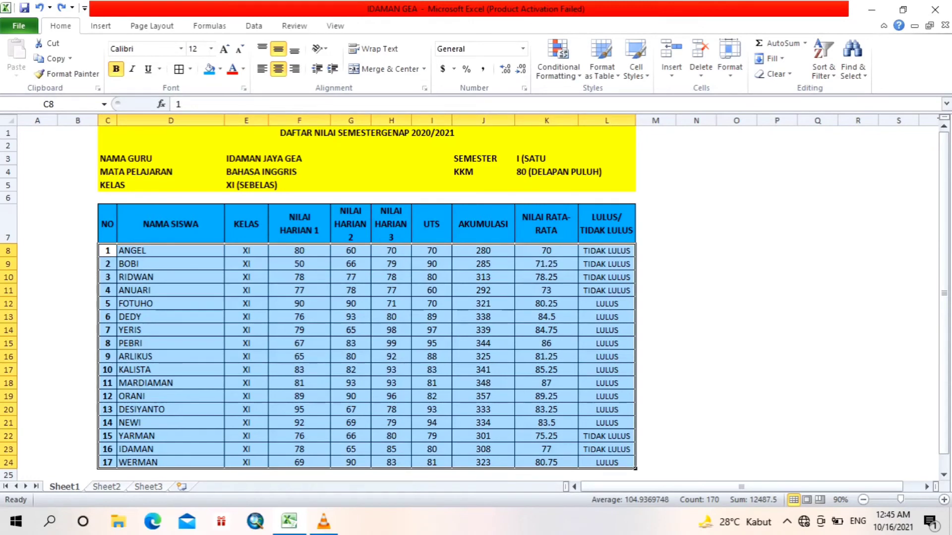
{"action": "left_click", "coordinate": [222, 293]}
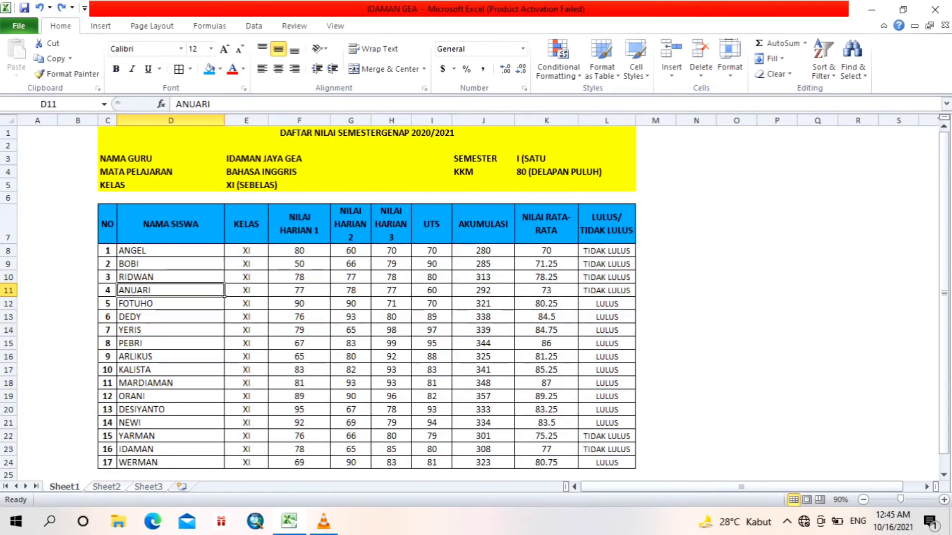
Step: Select the whole table, then the AKUMULASI and NILAI RATA-RATA columns, then the score columns to compare ranges
{"action": "left_click_drag", "start_coordinate": [107, 226], "coordinate": [635, 467]}
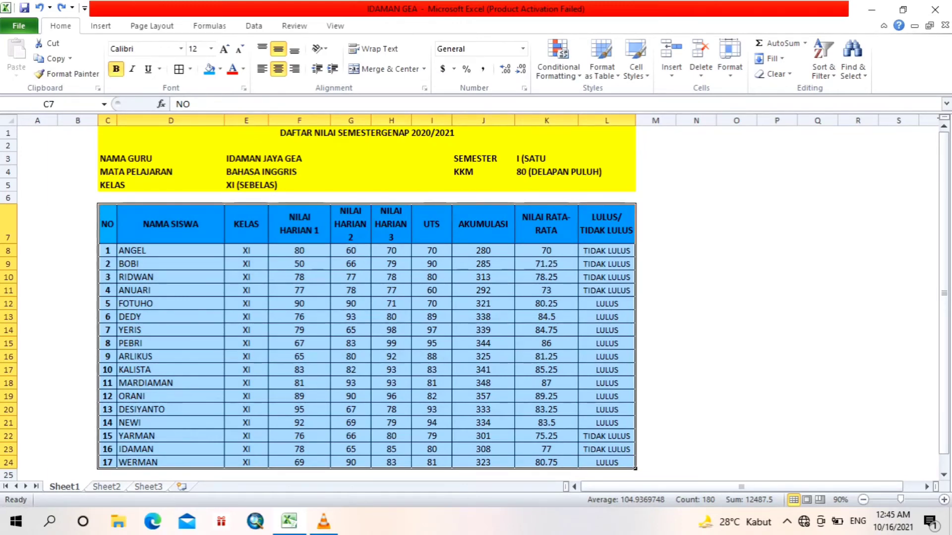
{"action": "left_click", "coordinate": [619, 464]}
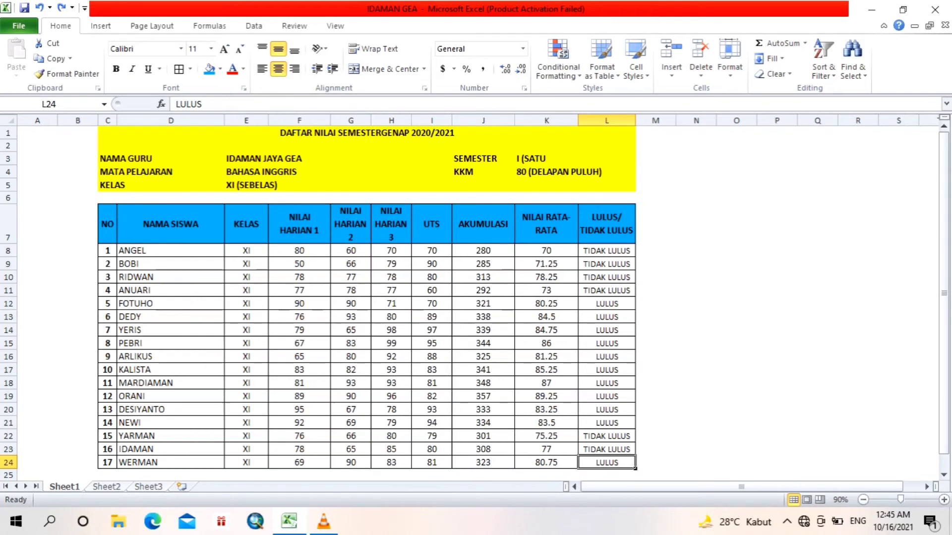
{"action": "left_click_drag", "start_coordinate": [484, 250], "coordinate": [578, 469]}
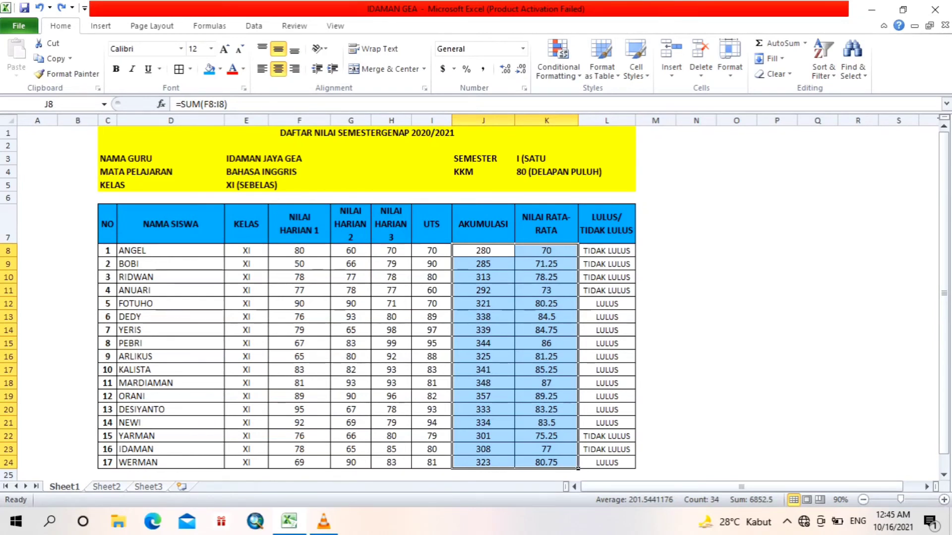
{"action": "left_click_drag", "start_coordinate": [208, 251], "coordinate": [452, 469]}
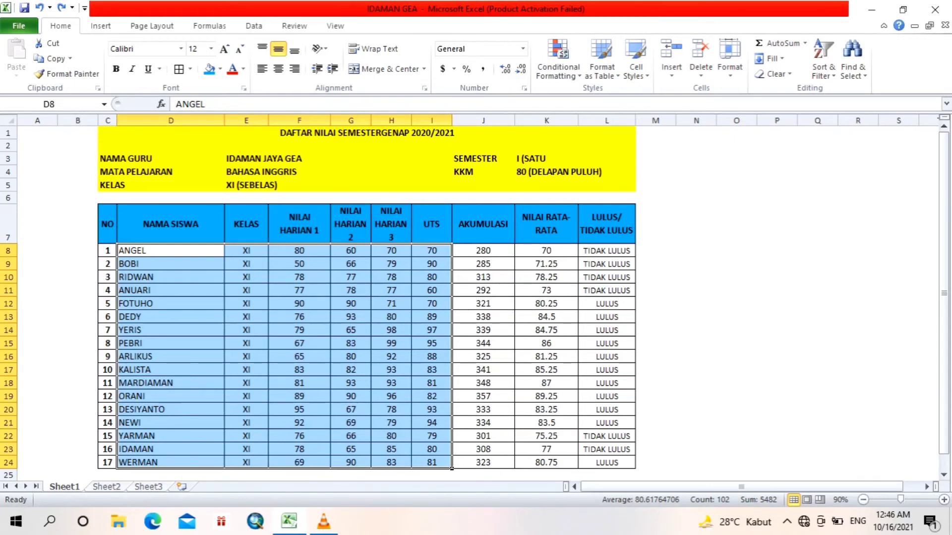
Step: Re-sort the whole table with headers by NILAI RATA-RATA values, Largest to Smallest, using a custom sort
{"action": "left_click_drag", "start_coordinate": [108, 224], "coordinate": [636, 468]}
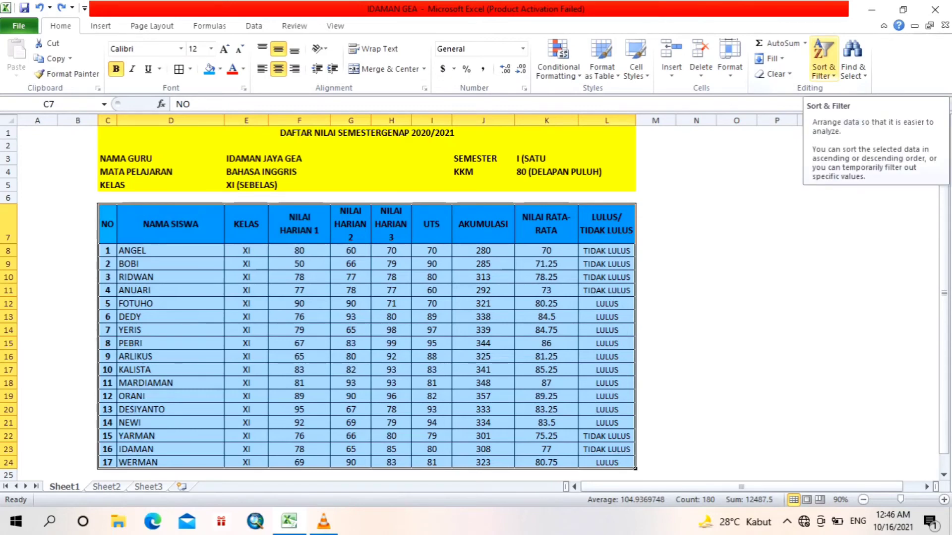
{"action": "left_click", "coordinate": [823, 72]}
{"action": "left_click", "coordinate": [858, 121]}
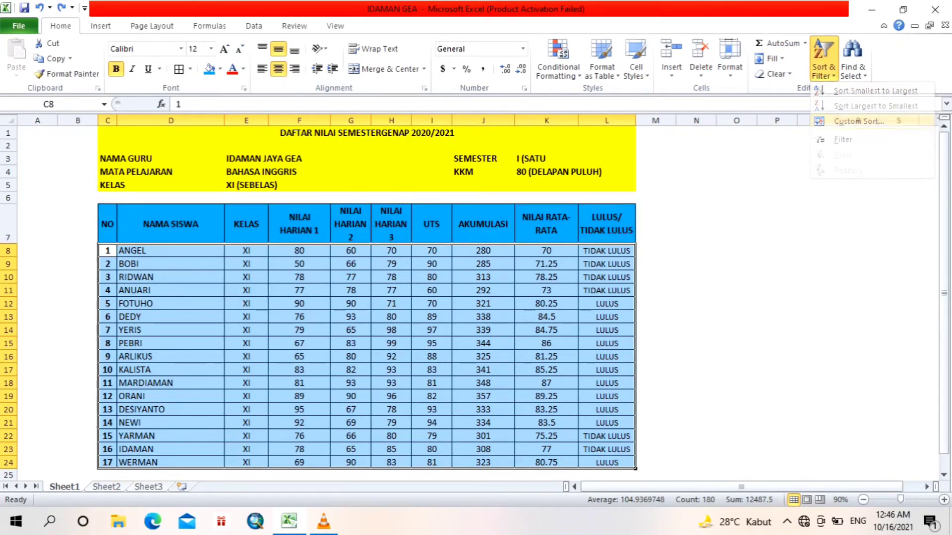
{"action": "left_click", "coordinate": [533, 351]}
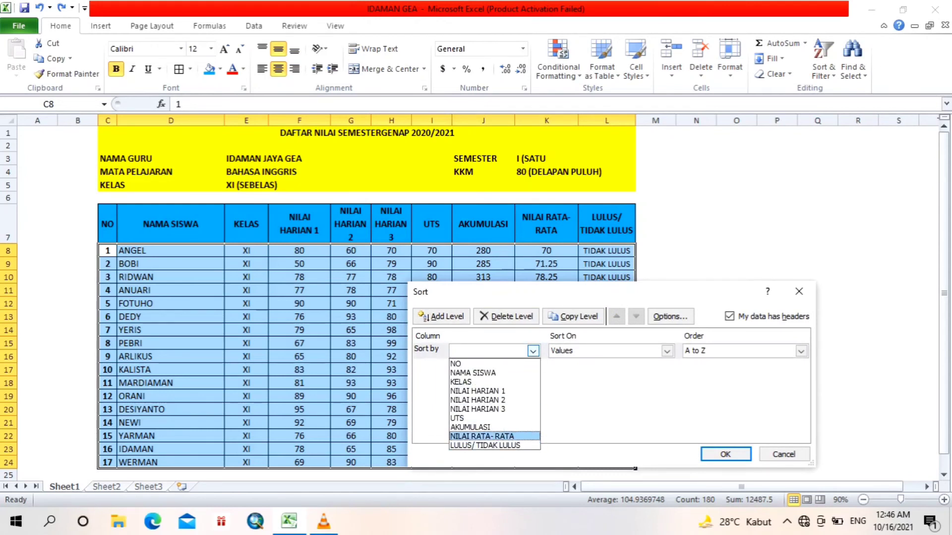
{"action": "left_click", "coordinate": [494, 436]}
{"action": "left_click", "coordinate": [667, 351]}
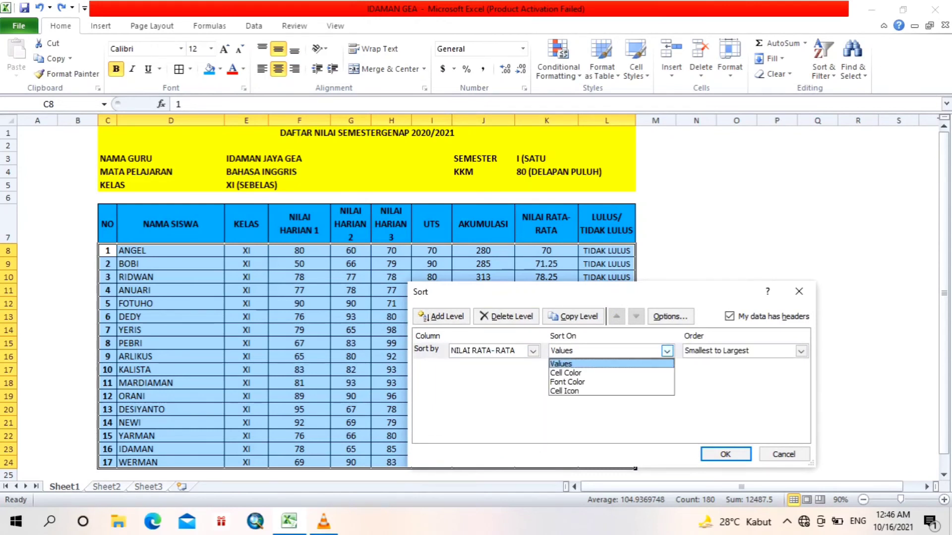
{"action": "left_click", "coordinate": [563, 363]}
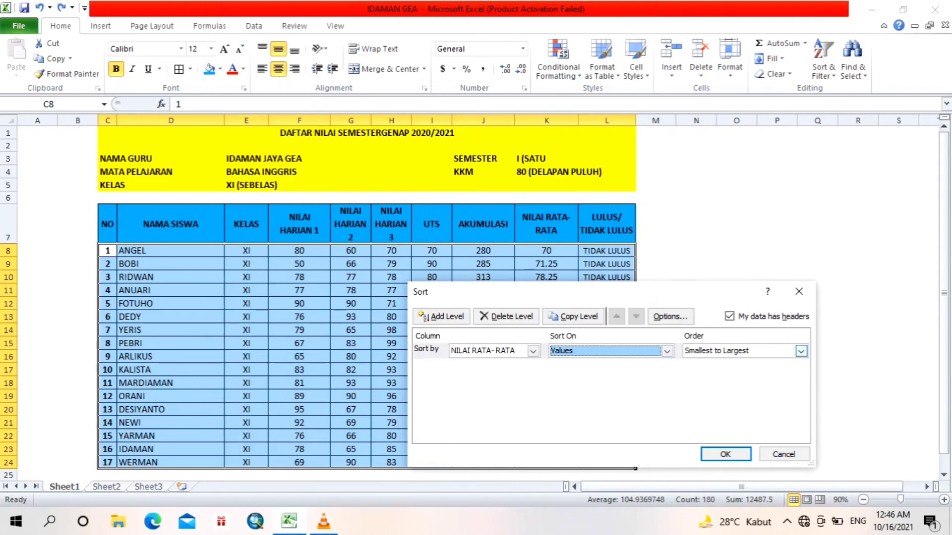
{"action": "left_click", "coordinate": [801, 351]}
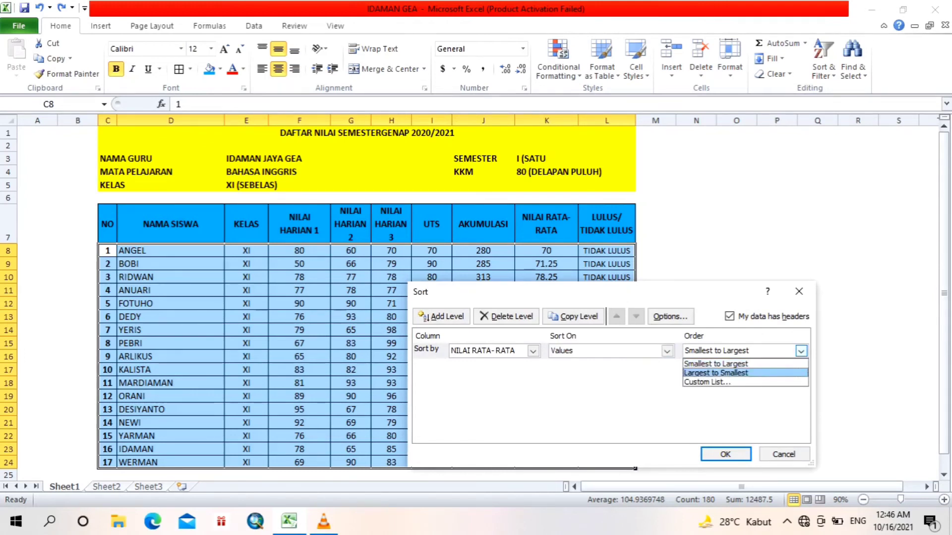
{"action": "left_click", "coordinate": [709, 373]}
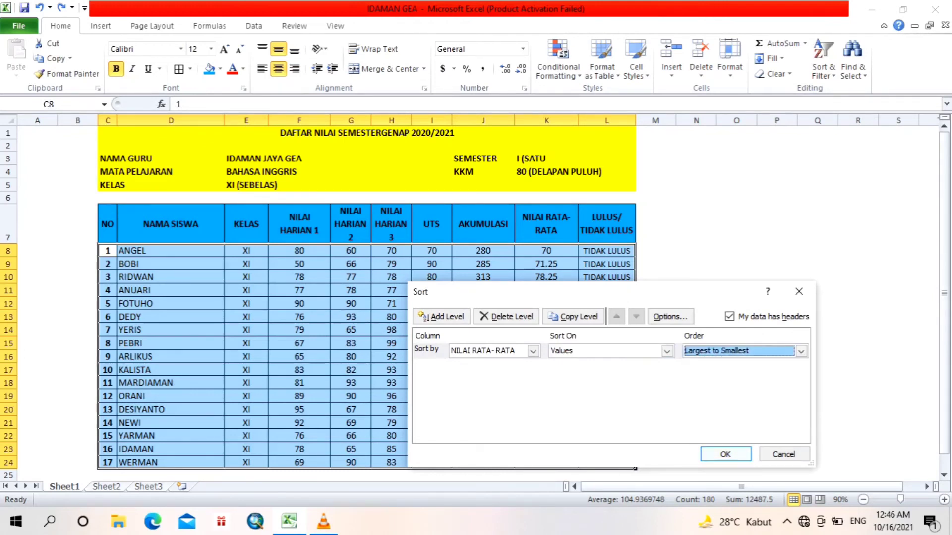
{"action": "key", "text": "Return"}
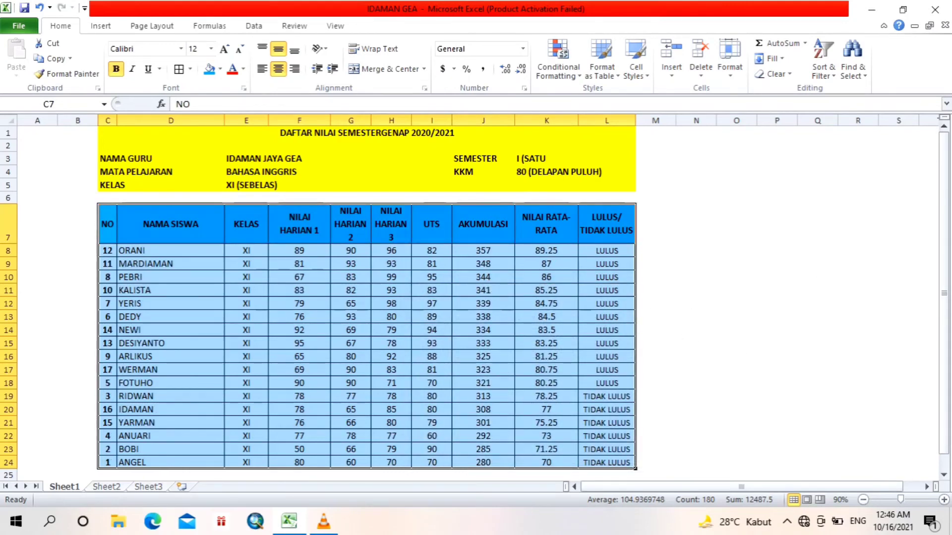
Step: Select the sorted table from the NAMA SISWA header down to the last row
{"action": "left_click_drag", "start_coordinate": [944, 215], "coordinate": [944, 229]}
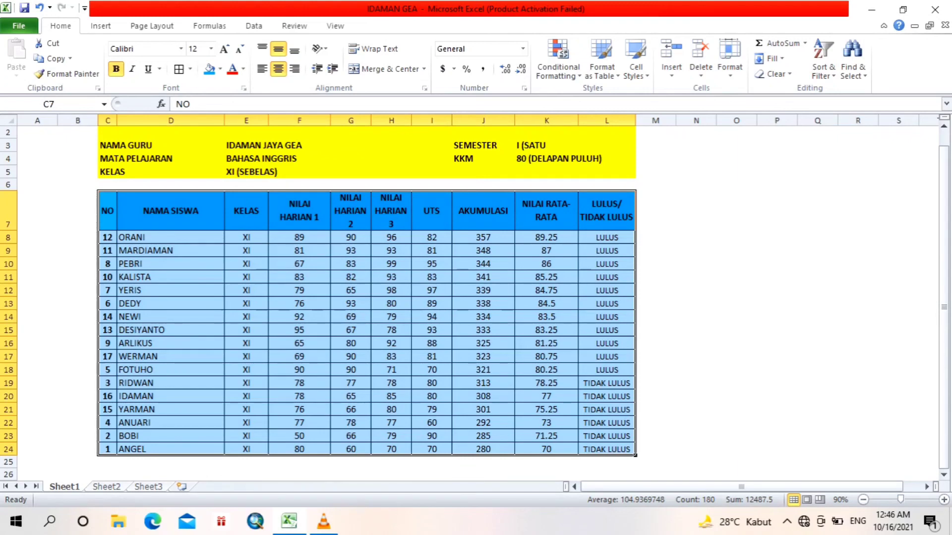
{"action": "left_click", "coordinate": [108, 211]}
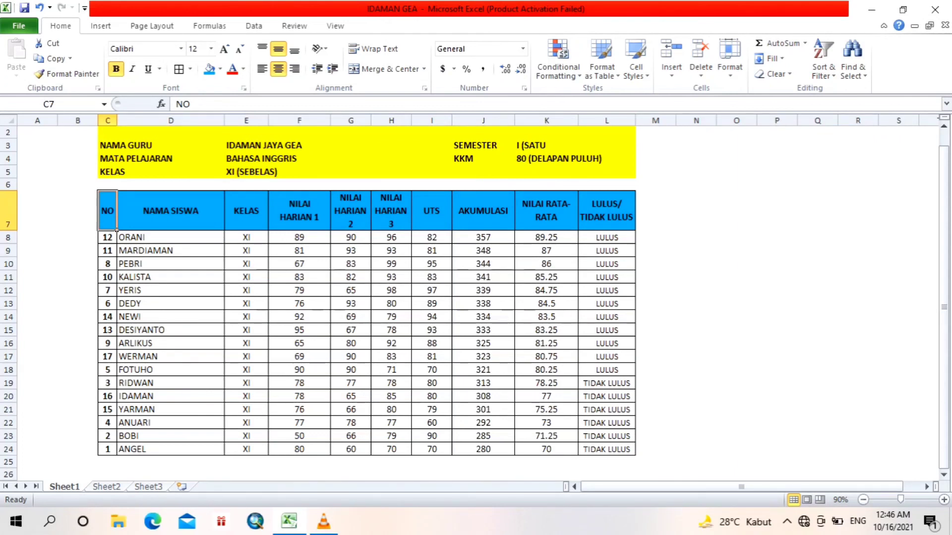
{"action": "left_click_drag", "start_coordinate": [170, 211], "coordinate": [607, 449]}
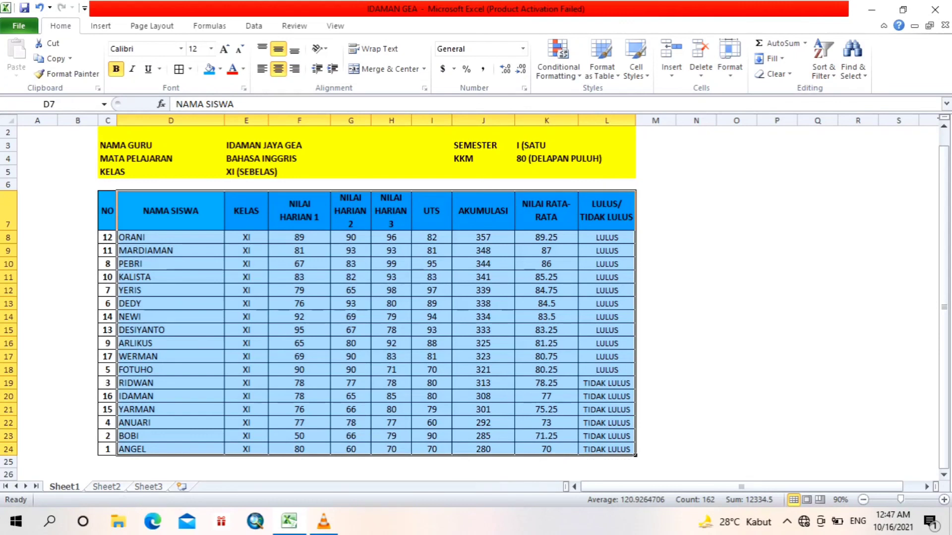